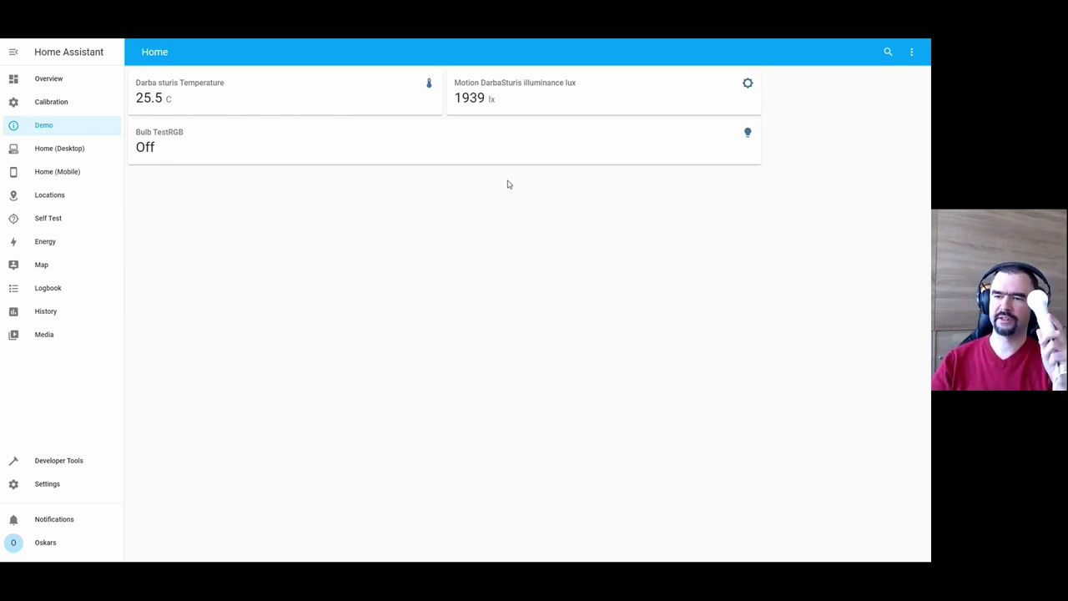
Turn on Bulb TestRGB and change its colour to light red, blue and finally green.
click(447, 156)
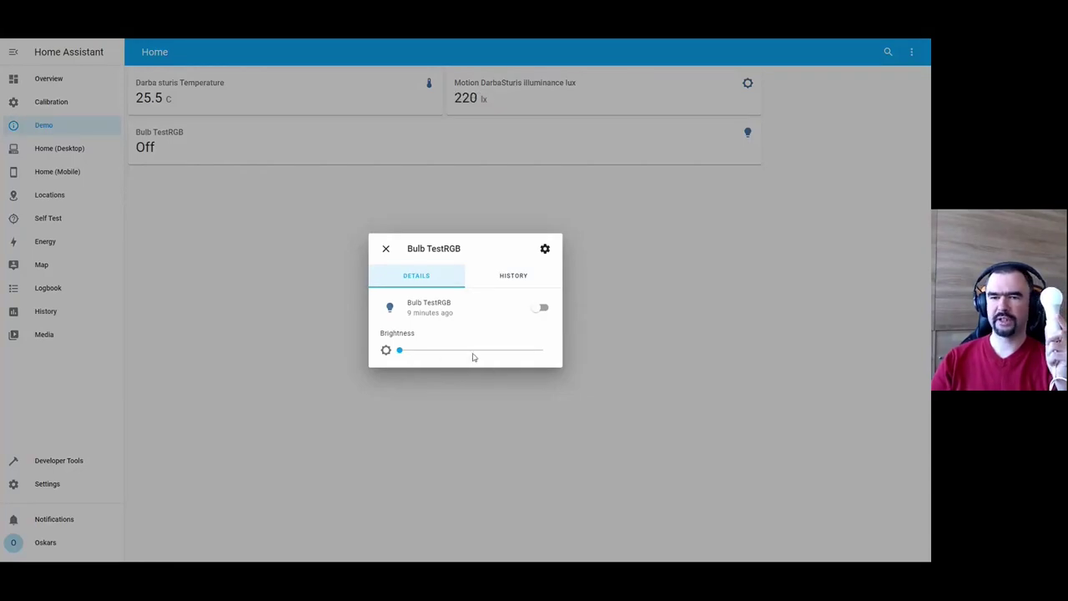
click(538, 307)
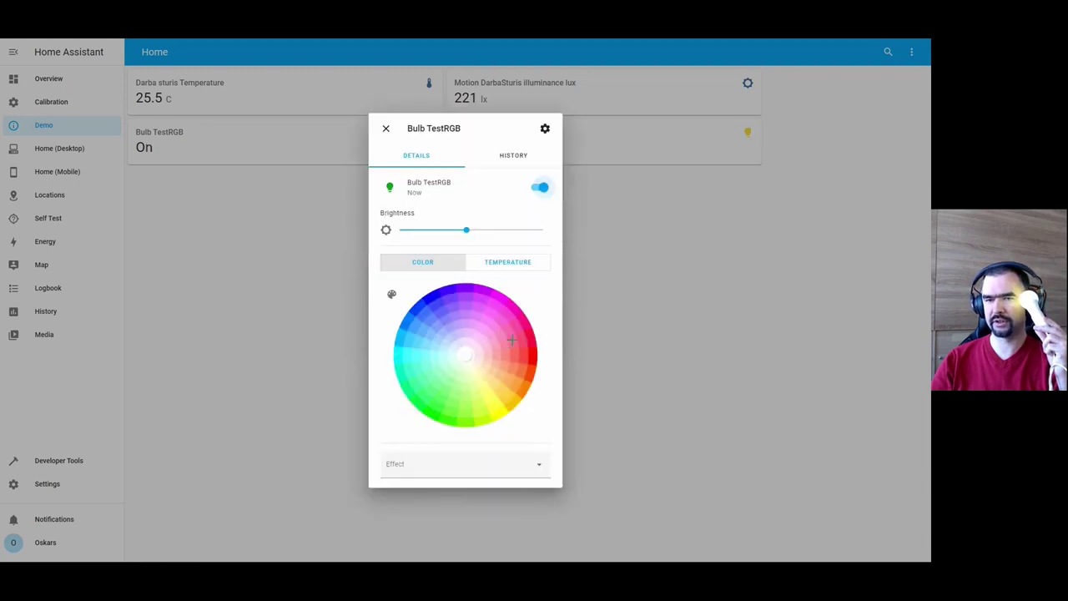
click(514, 348)
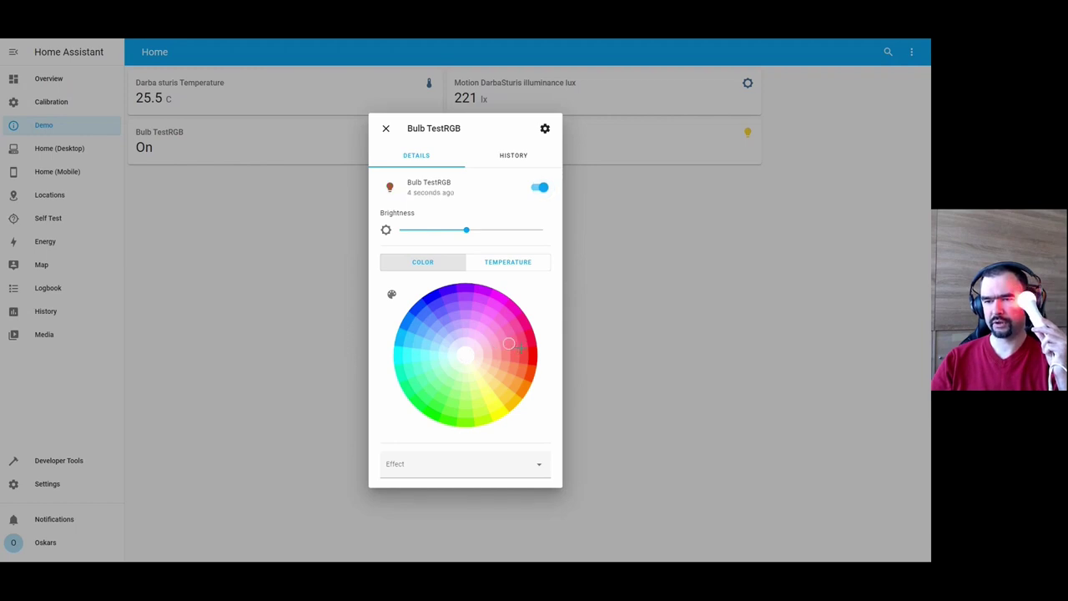
drag(442, 296, 438, 293)
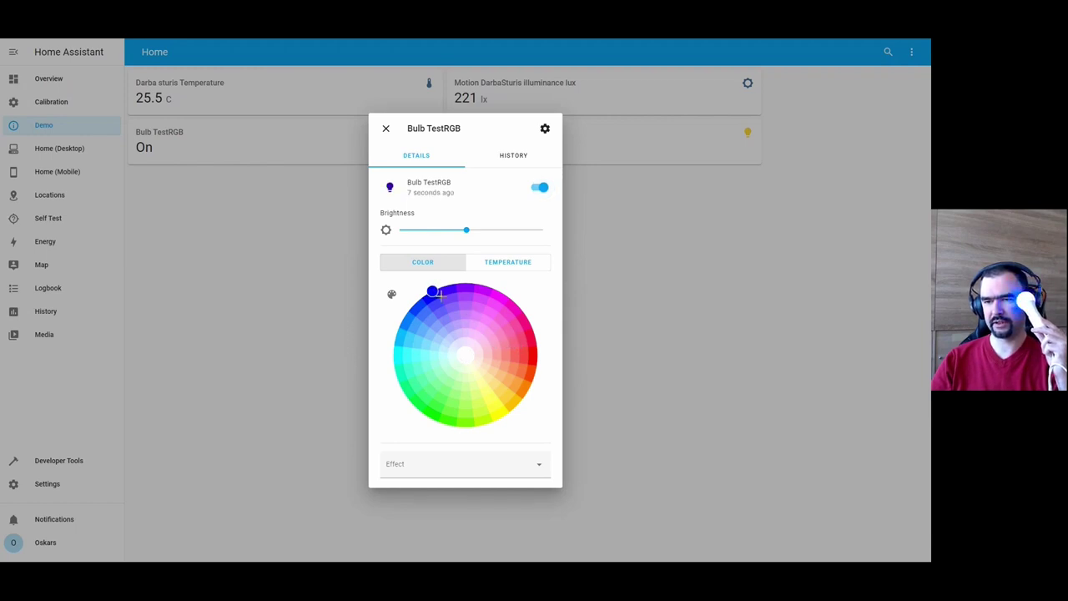
click(432, 412)
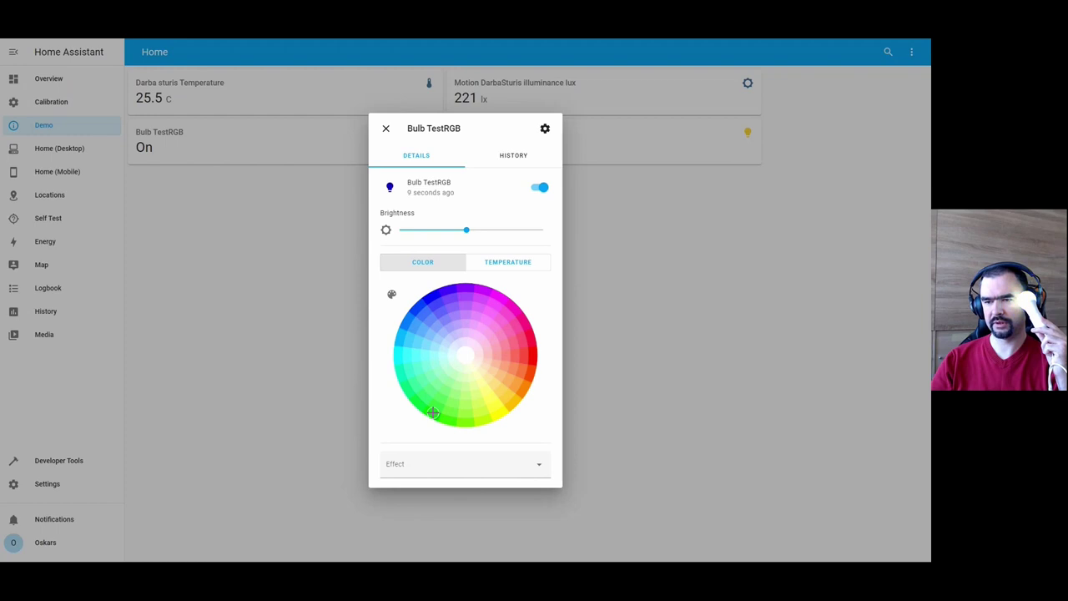
Raise the green bulb's brightness to about four fifths of its range, switch the bulb off and close its details.
drag(466, 230, 517, 236)
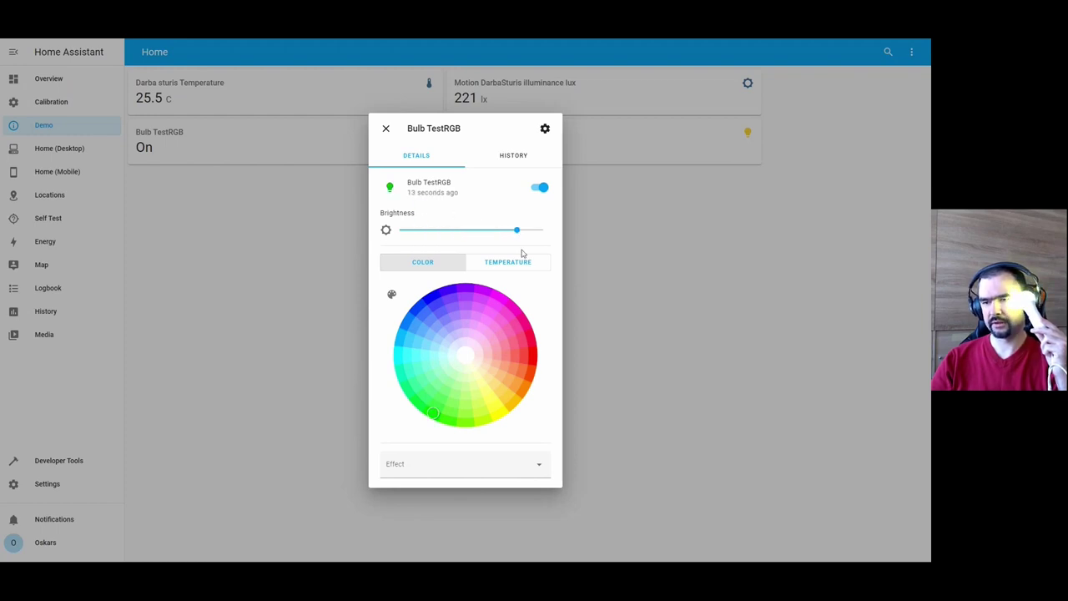
click(540, 189)
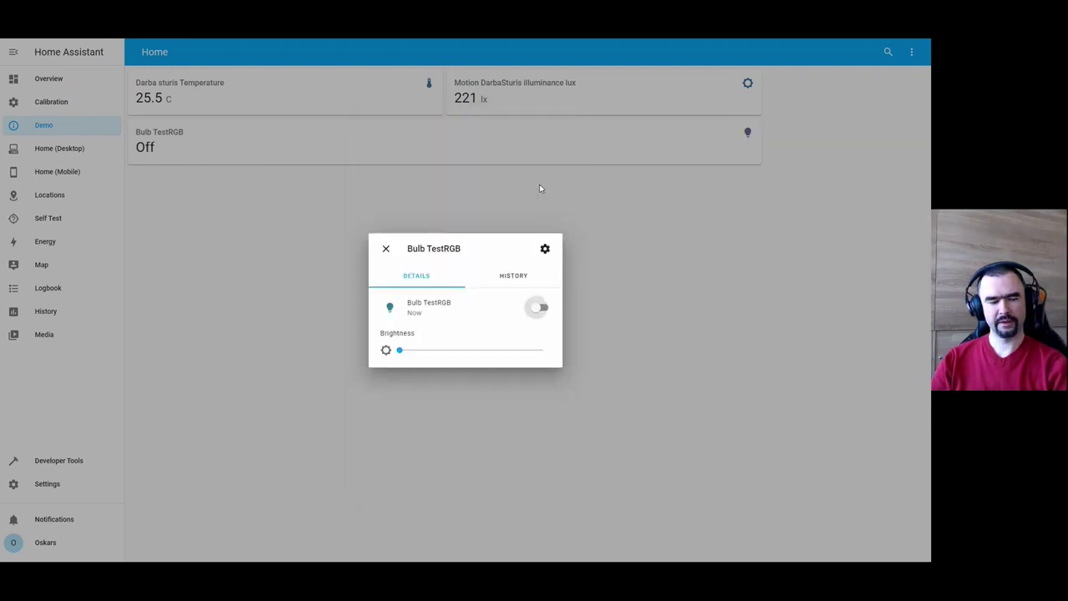
click(387, 248)
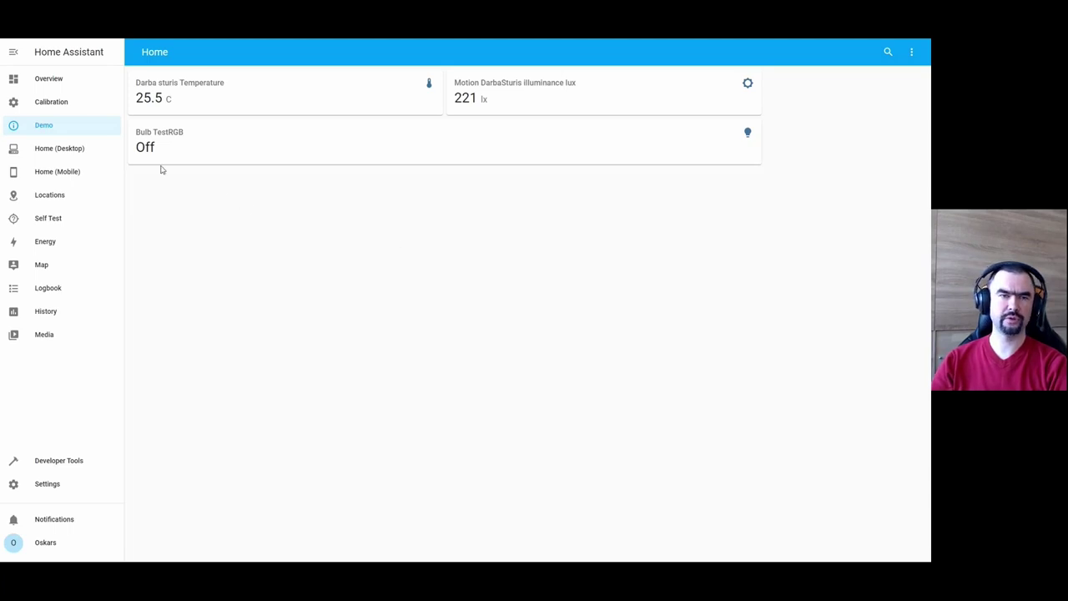
Look through the Overview dashboard, examining the device and sensor cards grouped by room.
click(50, 79)
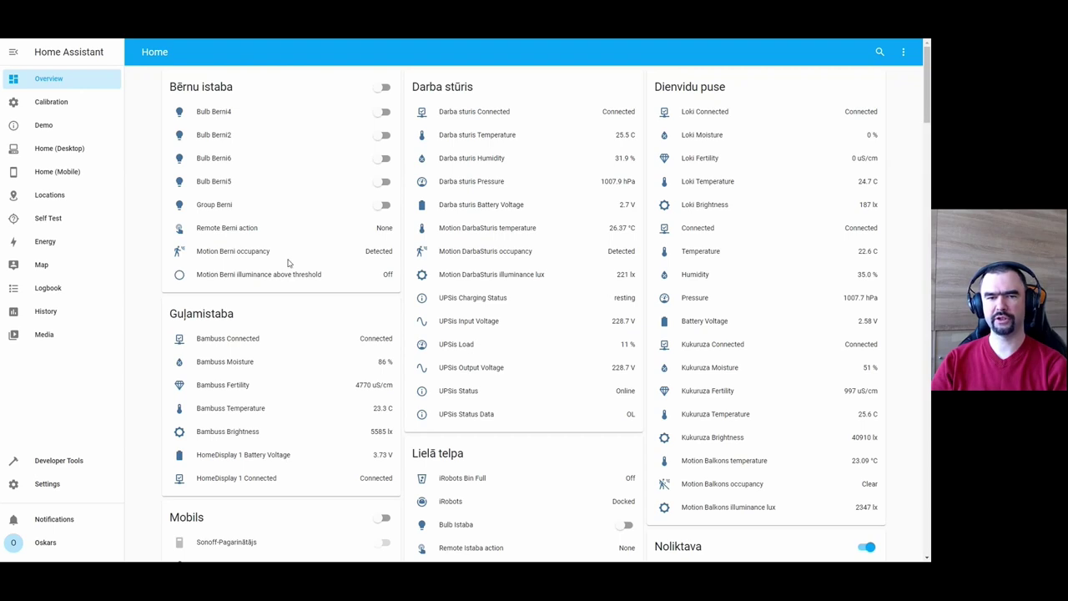
scroll(145, 268, down, 5)
scroll(144, 268, down, 10)
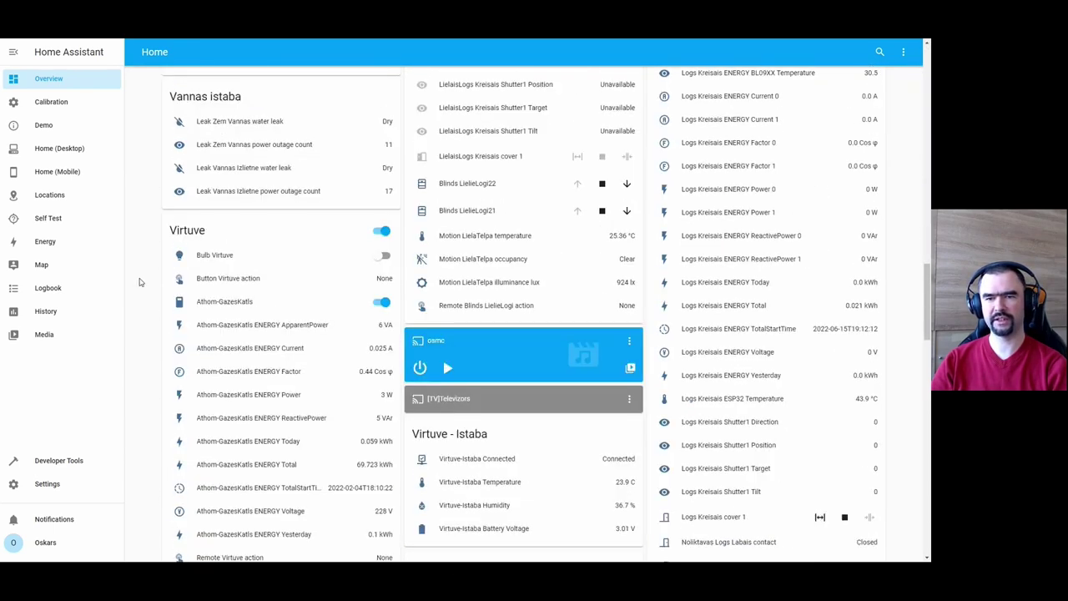
scroll(142, 291, down, 10)
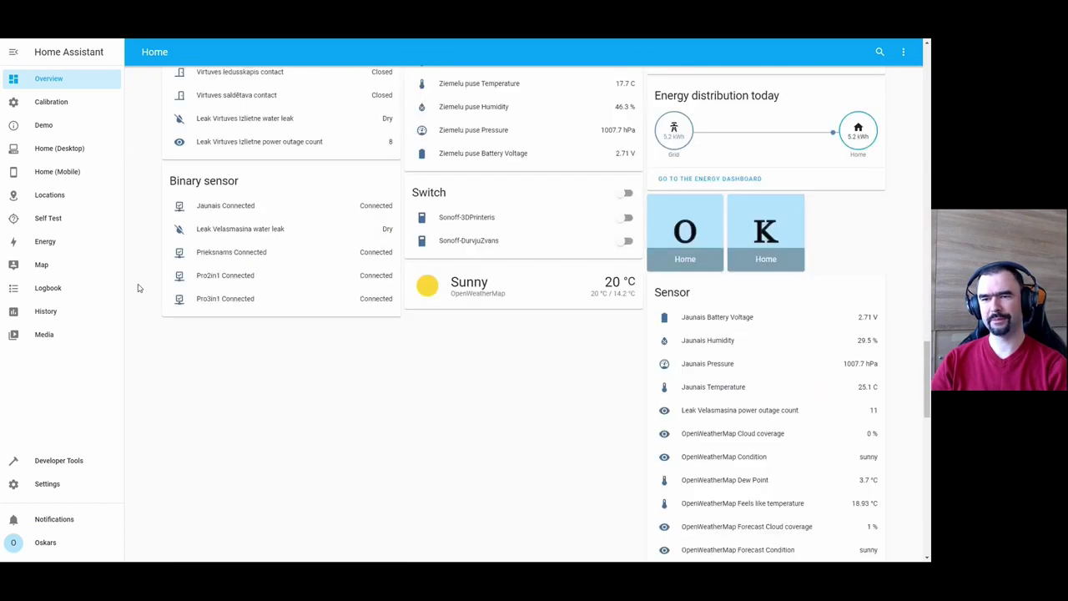
scroll(140, 288, down, 8)
scroll(139, 288, up, 10)
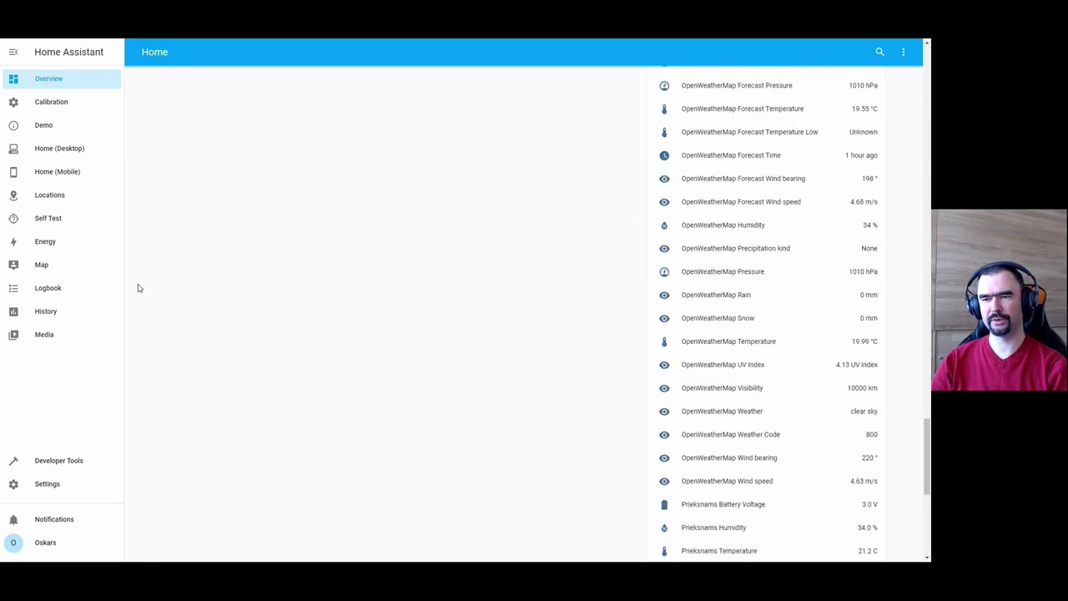
scroll(140, 288, up, 15)
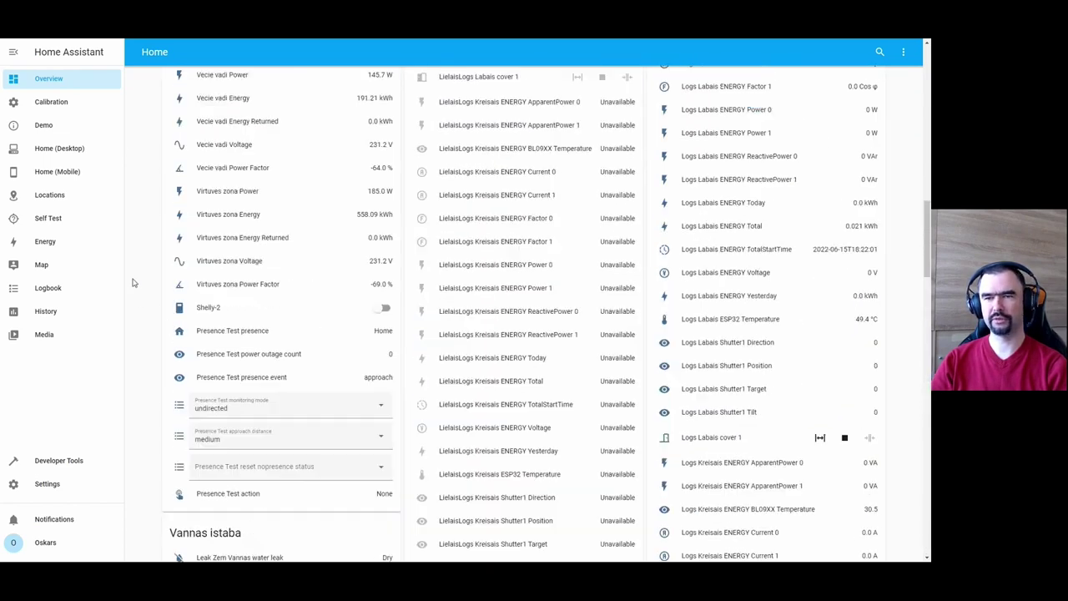
scroll(133, 281, up, 15)
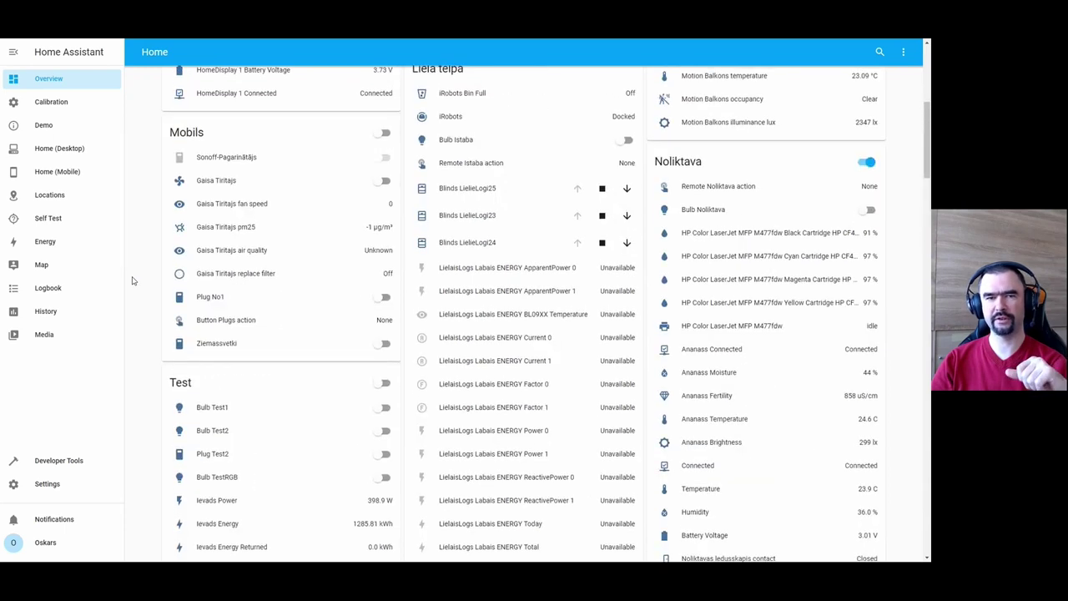
Look through the Home (Mobile) dashboard's indoor sensors, light buttons and window blind controls.
click(53, 174)
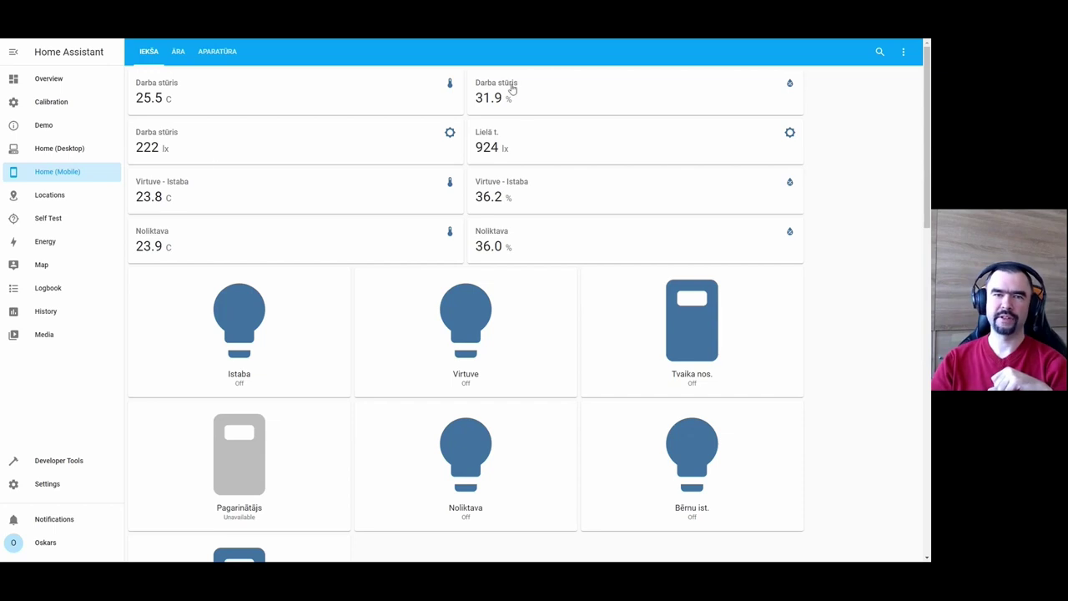
scroll(303, 242, down, 2)
scroll(365, 320, down, 6)
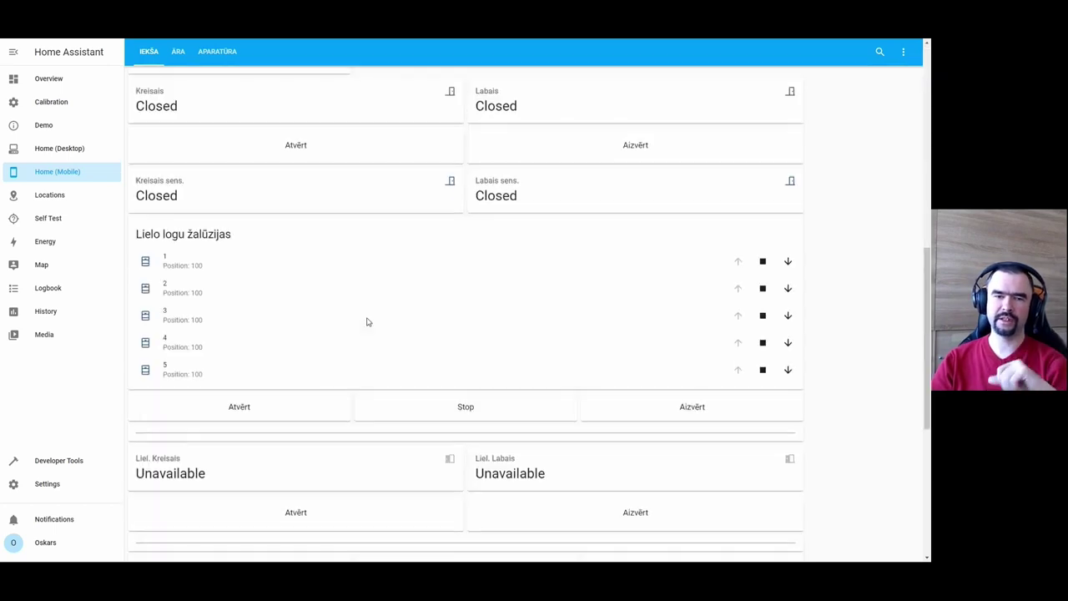
scroll(368, 322, down, 4)
scroll(367, 322, up, 12)
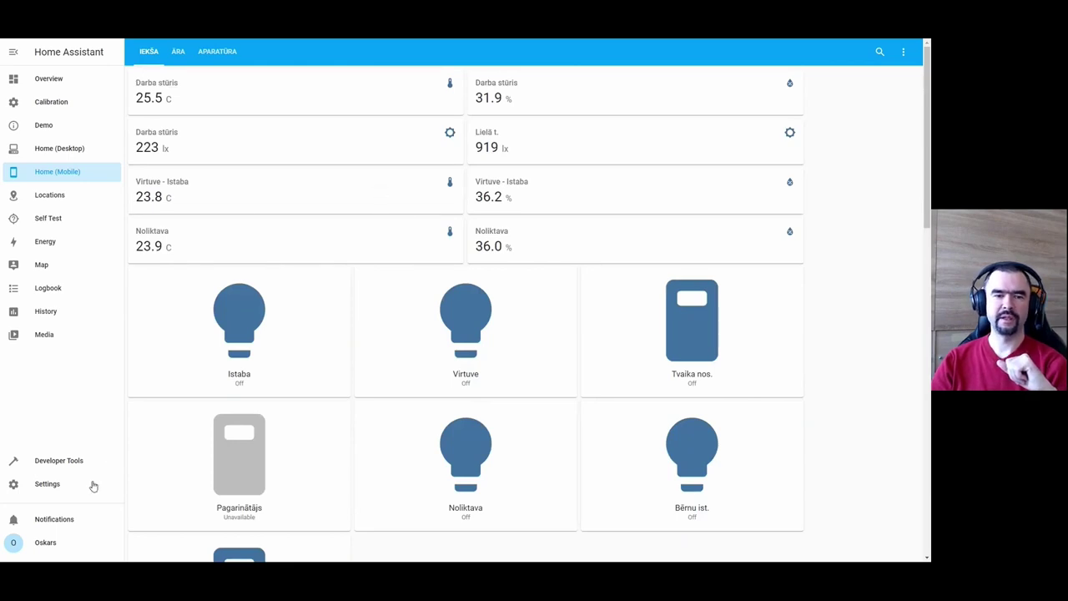
Open the Nokāries gāzes katls automation for editing from the list of automations.
click(59, 488)
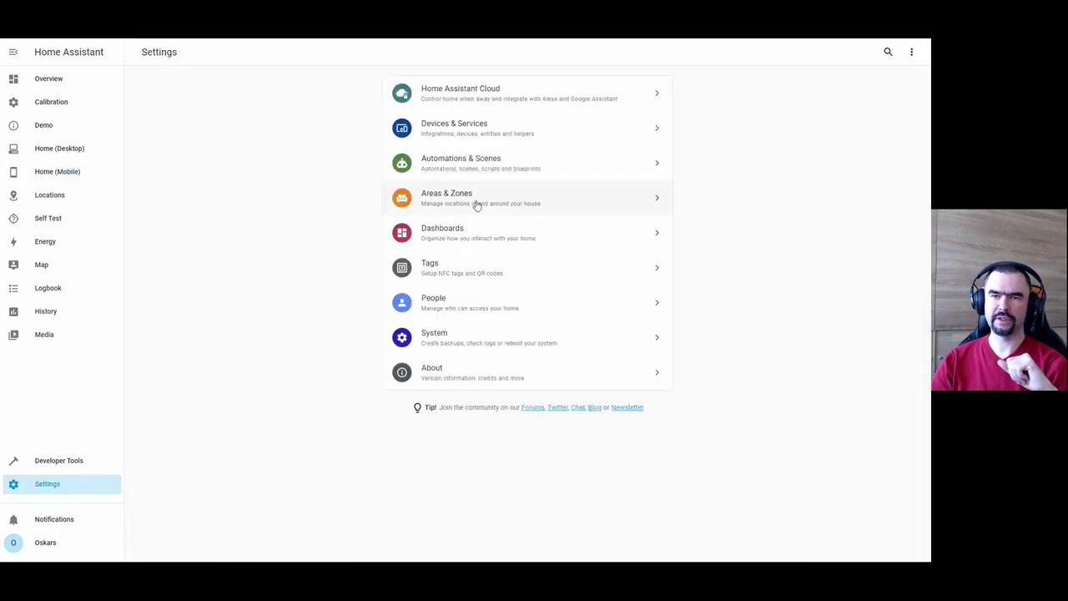
click(465, 168)
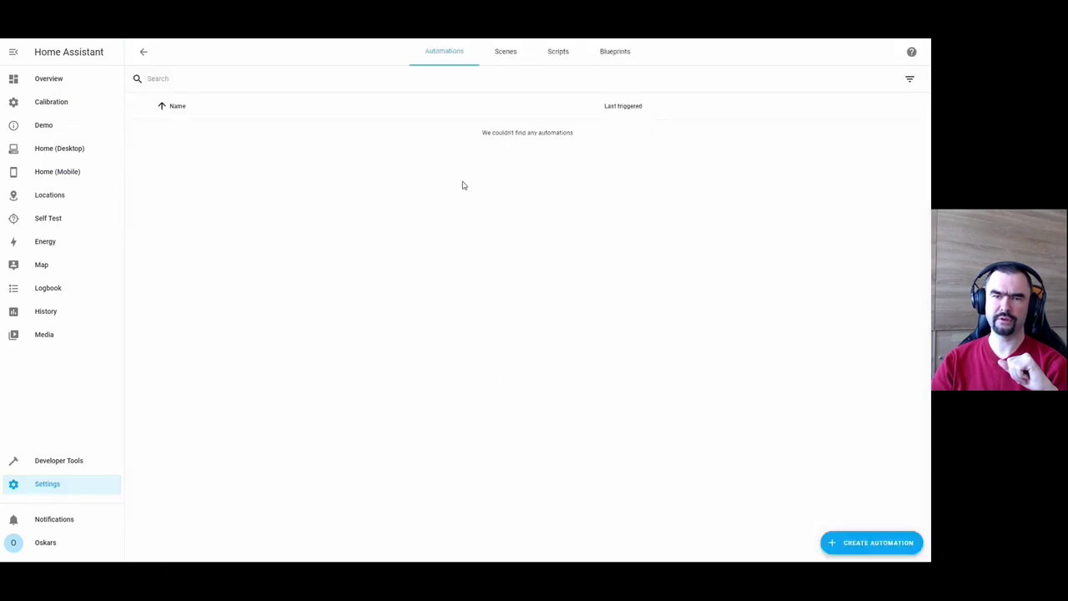
scroll(389, 425, down, 5)
scroll(388, 425, down, 2)
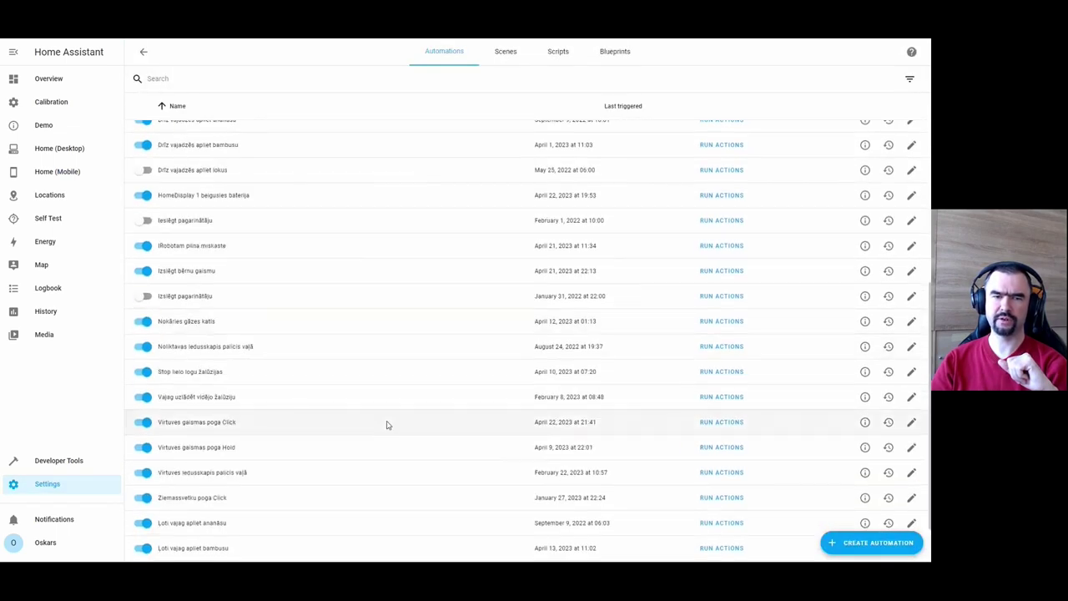
click(910, 322)
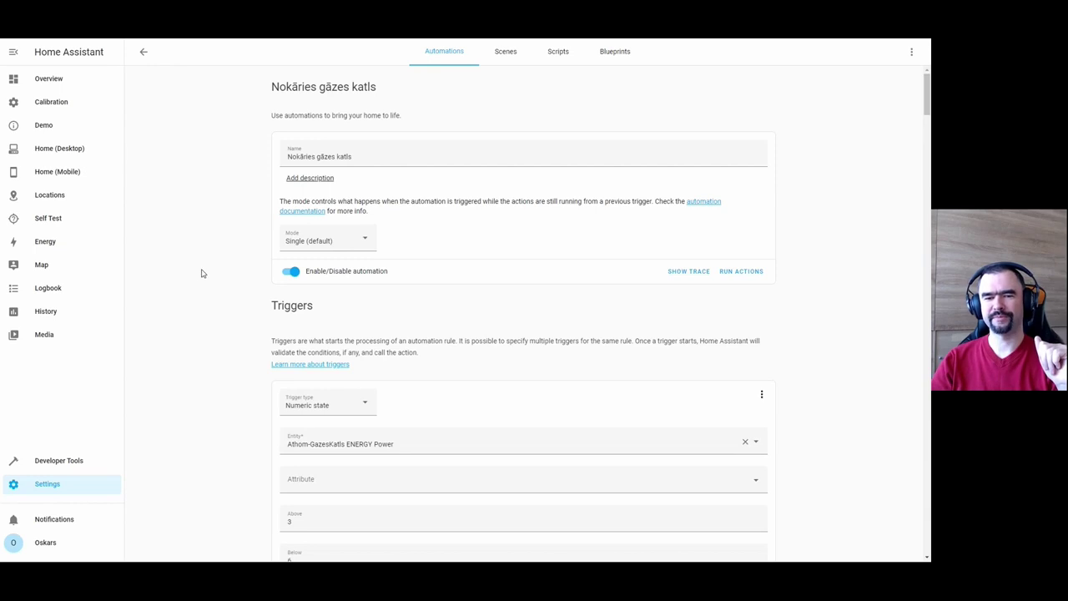
Examine the automation's numeric state triggers for the gas boiler's power, apparent power and current, and compare them with the And condition.
scroll(197, 269, down, 2)
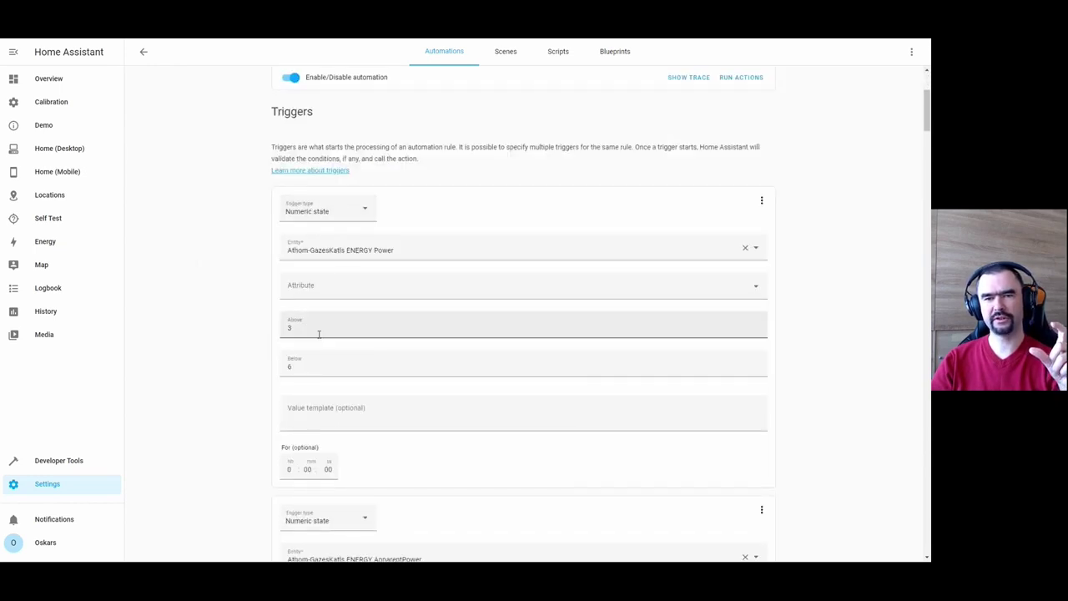
scroll(309, 357, down, 1)
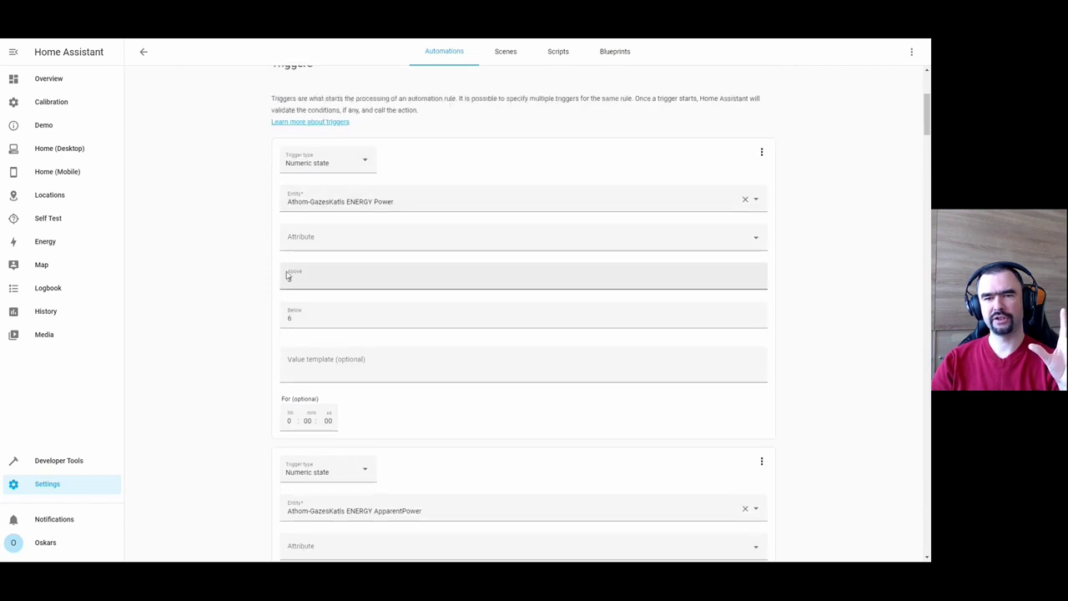
scroll(284, 325, down, 2)
scroll(298, 279, down, 3)
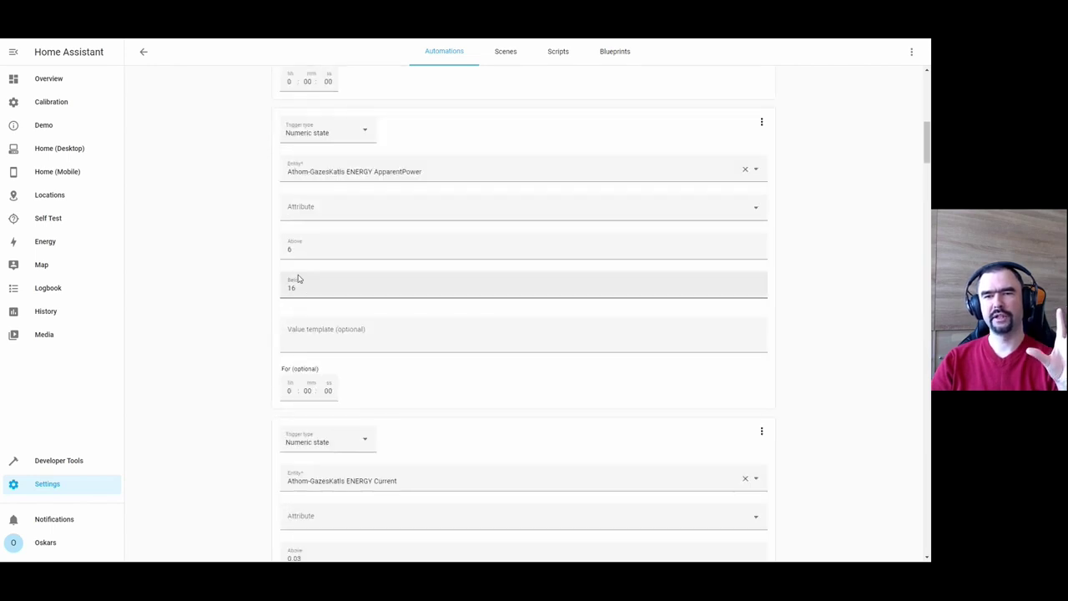
scroll(386, 291, down, 3)
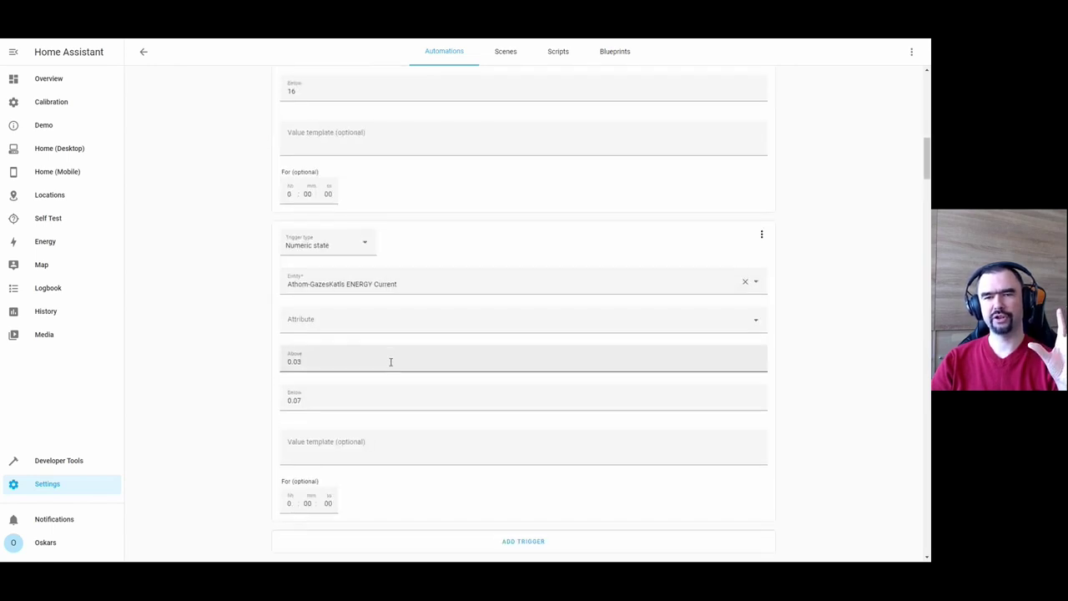
scroll(390, 360, down, 2)
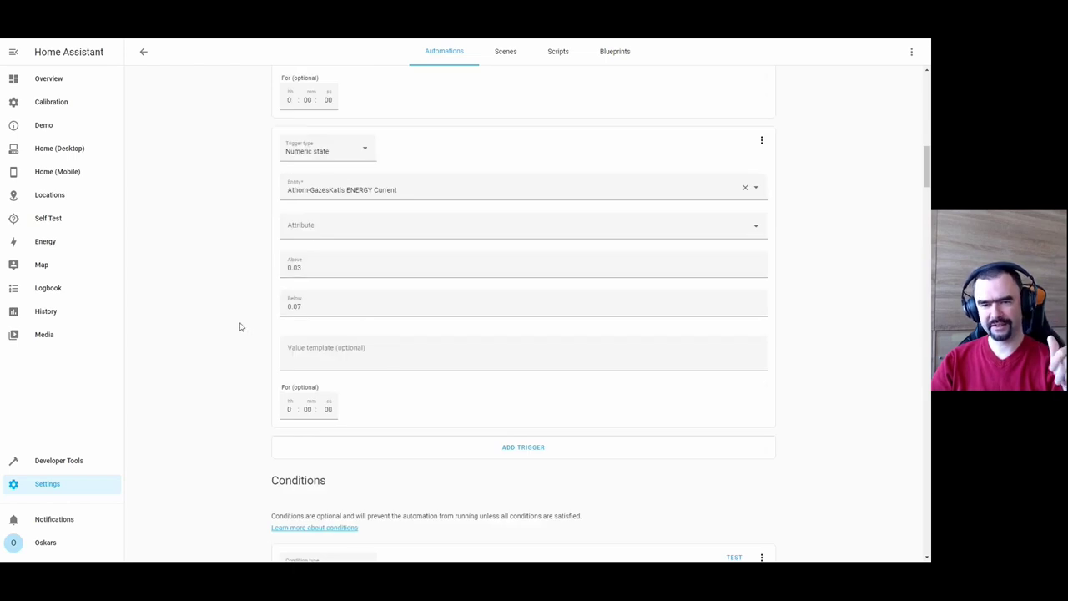
scroll(245, 327, down, 3)
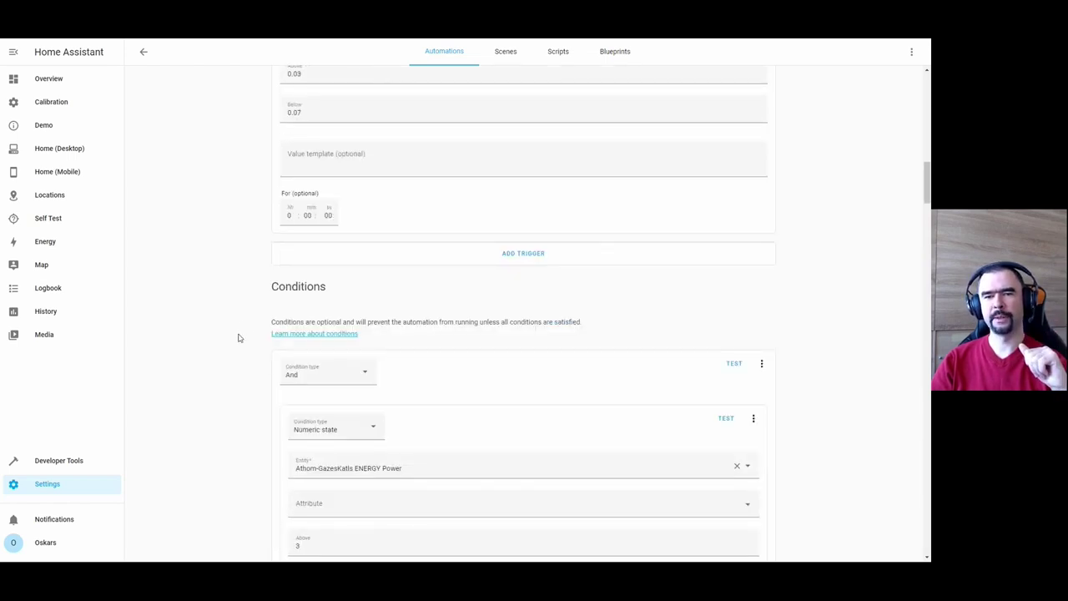
scroll(302, 392, down, 2)
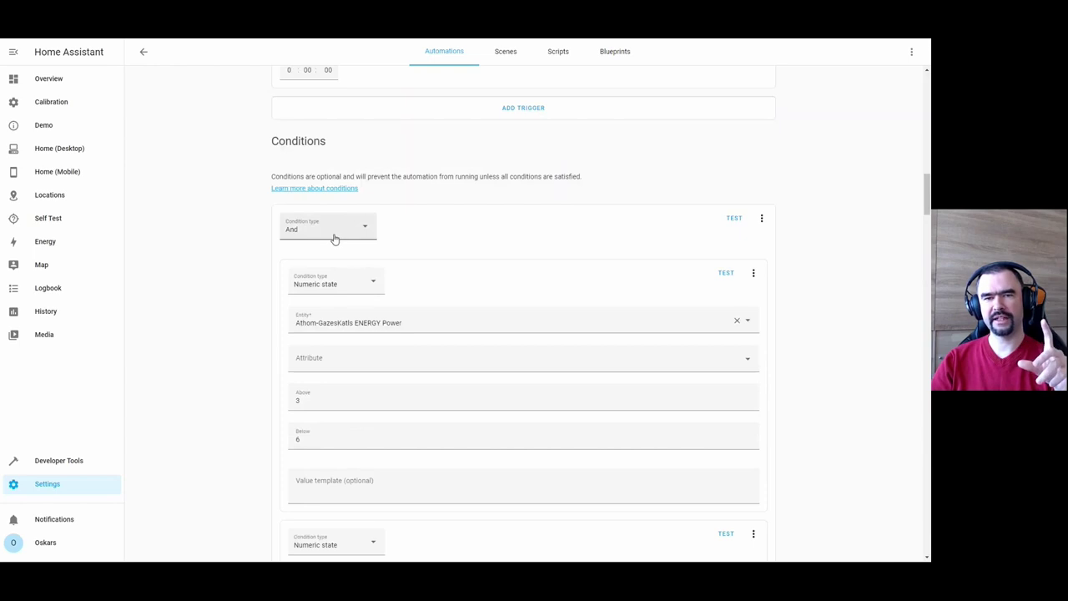
scroll(265, 258, up, 4)
scroll(242, 292, up, 2)
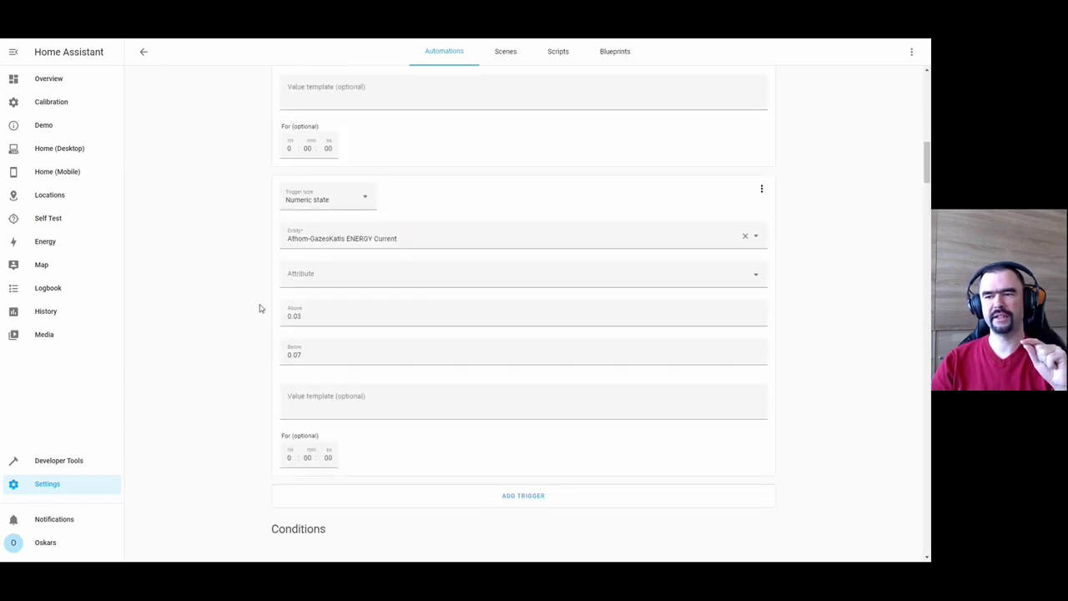
scroll(384, 164, up, 2)
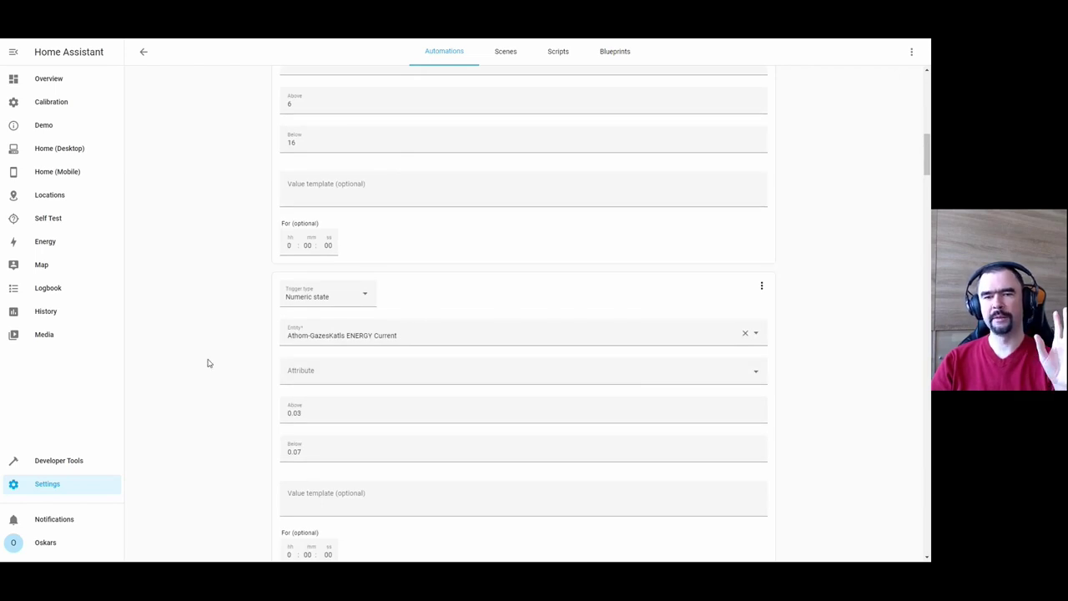
Review the automation's conditions and its actions, including the delay, the repeated condition check and the phone notification.
scroll(210, 359, down, 8)
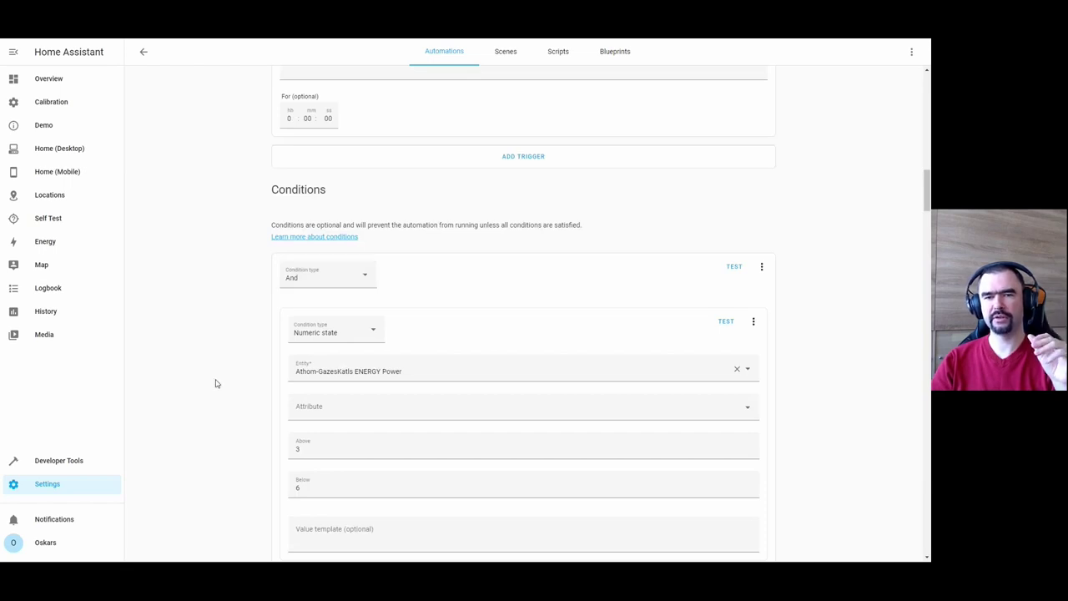
scroll(215, 382, down, 4)
scroll(217, 360, down, 9)
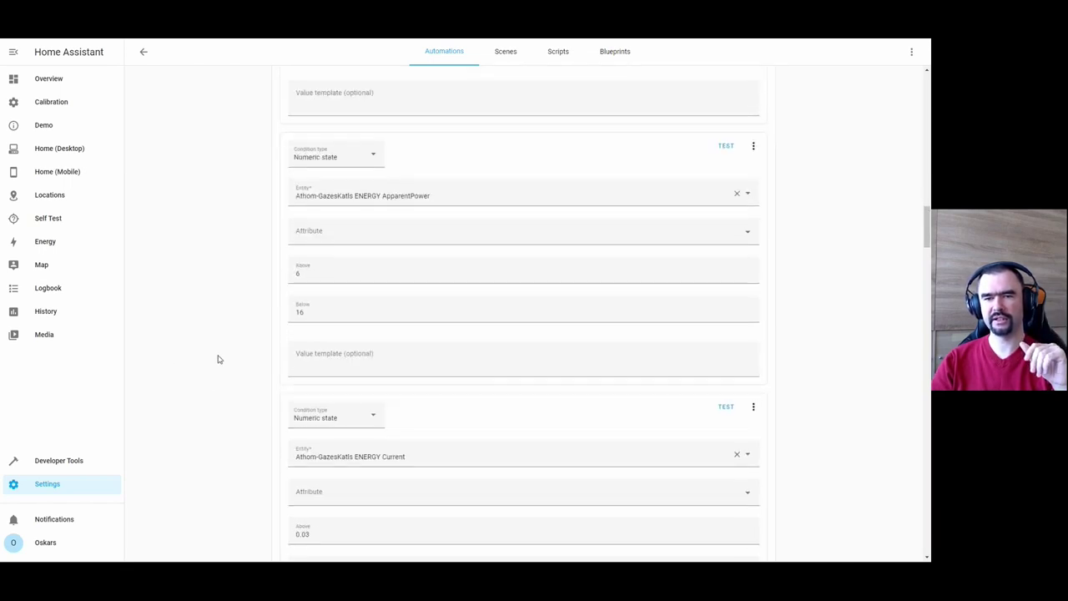
scroll(221, 352, down, 8)
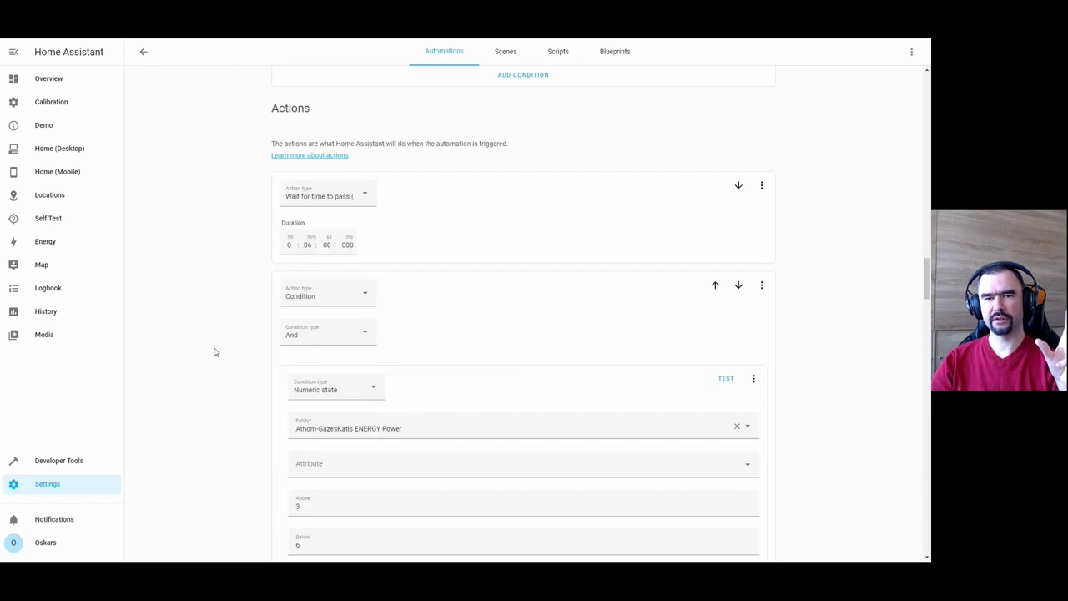
scroll(345, 425, down, 4)
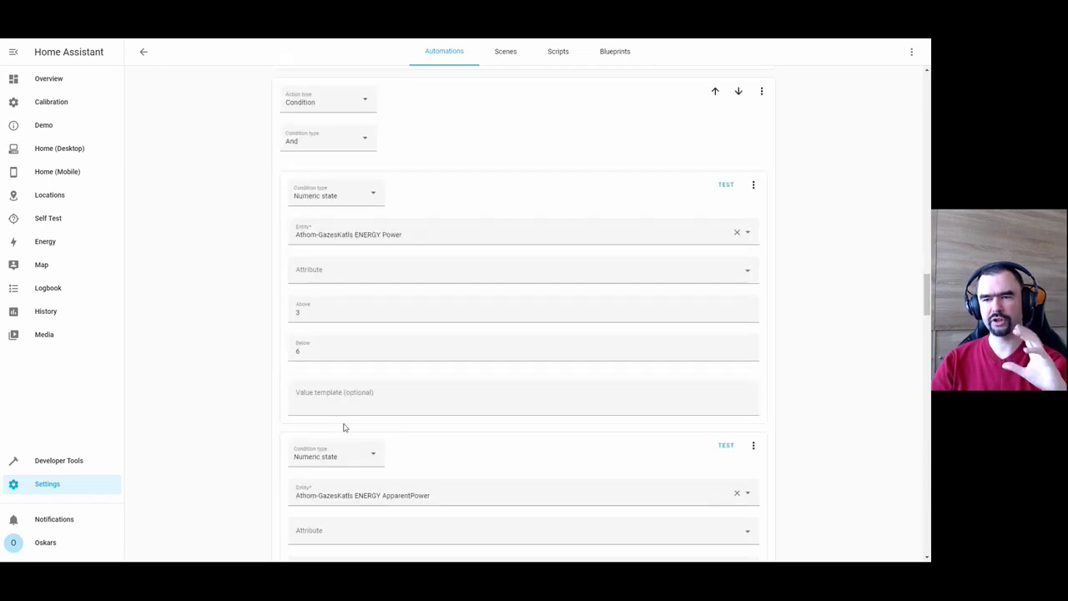
scroll(345, 421, down, 5)
scroll(344, 424, down, 10)
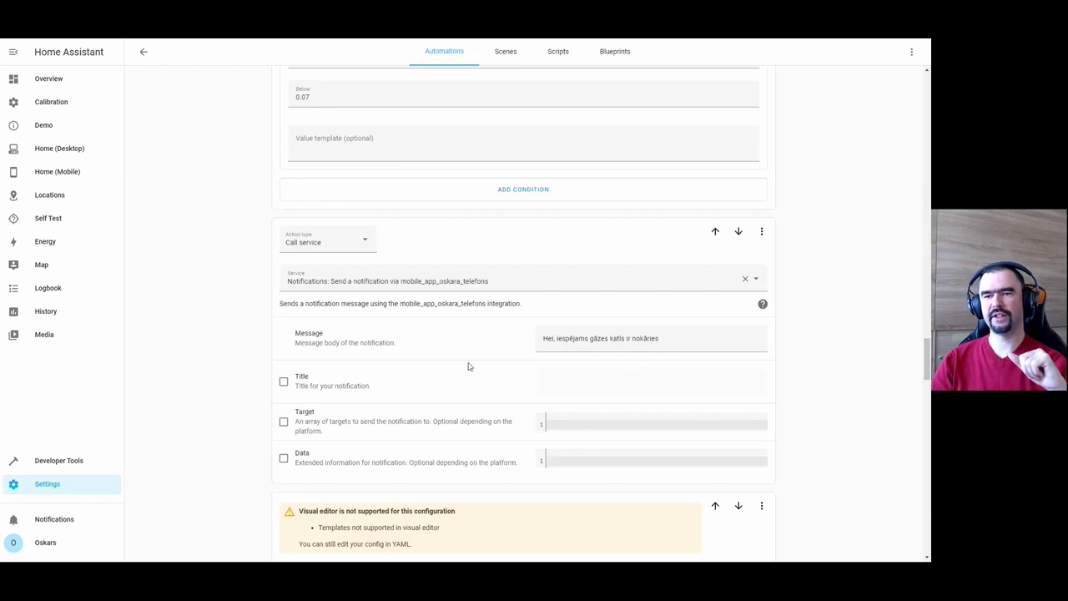
Review the automation's remaining actions, including the templated email notification, the wait and the second check of the numeric state conditions.
scroll(465, 370, down, 3)
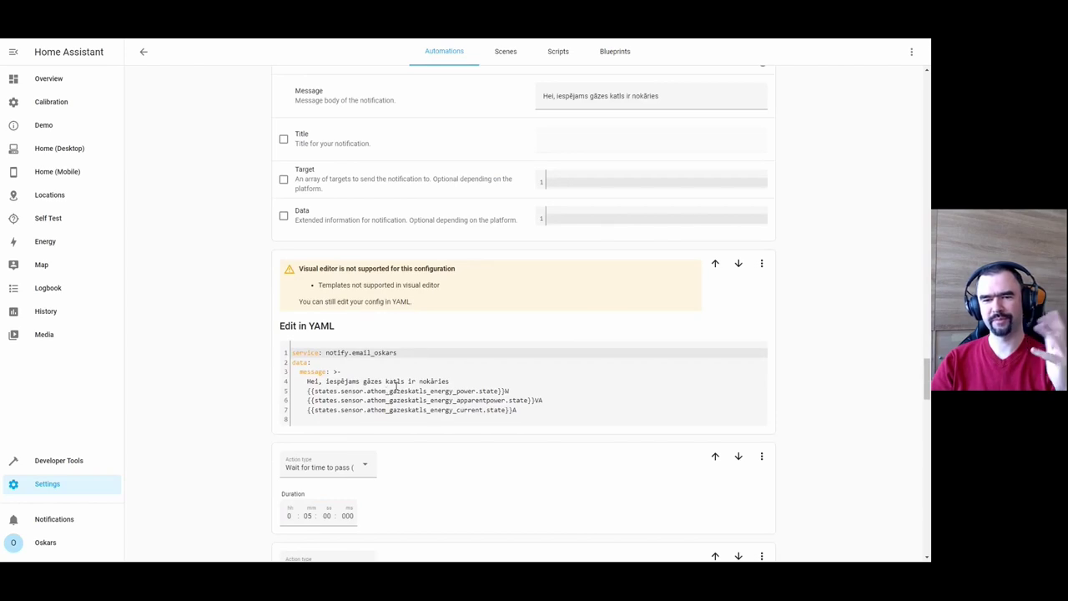
scroll(395, 384, down, 10)
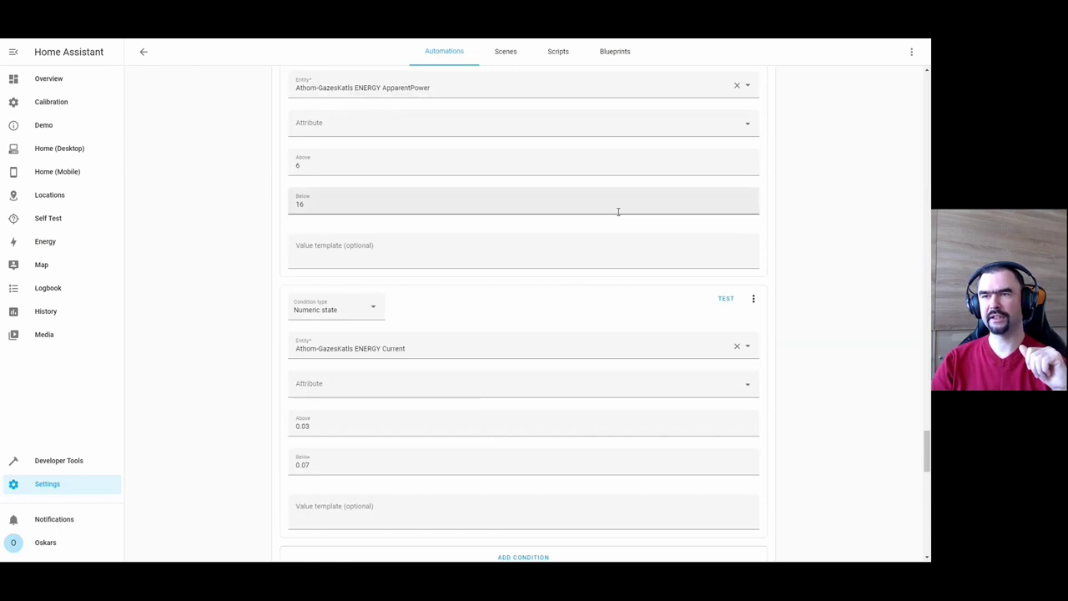
scroll(624, 214, up, 5)
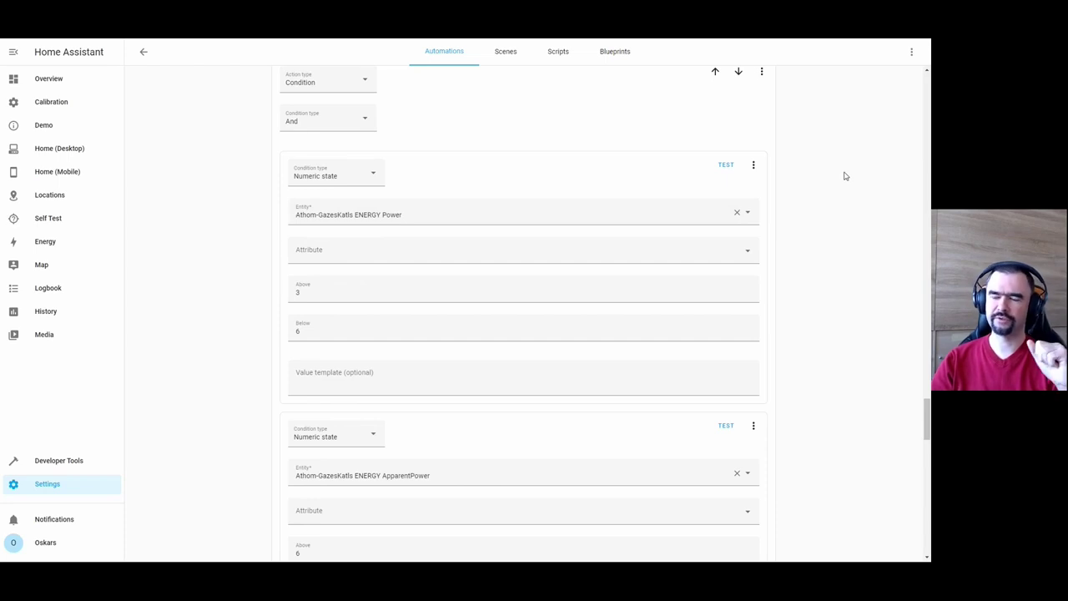
Show the whole automation as YAML and read through its triggers, conditions and actions, including the boiler switch's turn_off and turn_on actions.
click(911, 51)
click(868, 102)
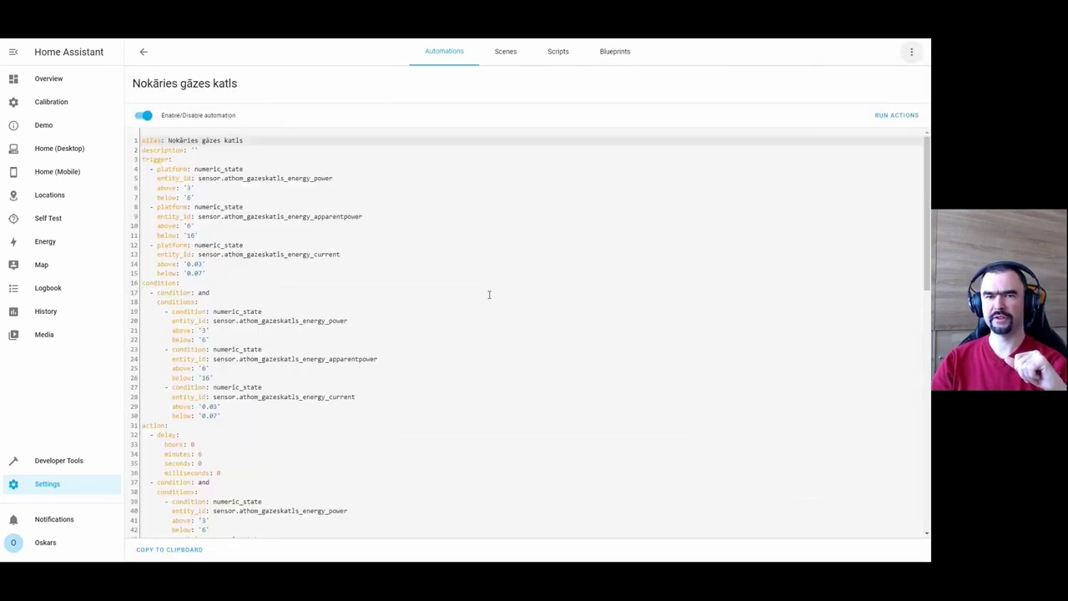
scroll(296, 293, down, 5)
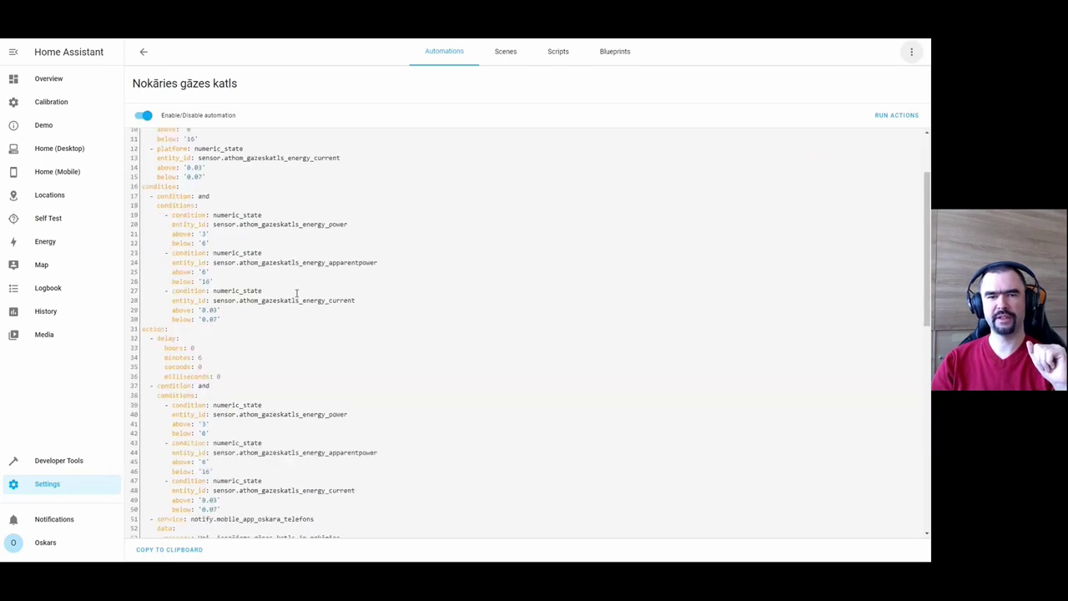
scroll(287, 282, up, 5)
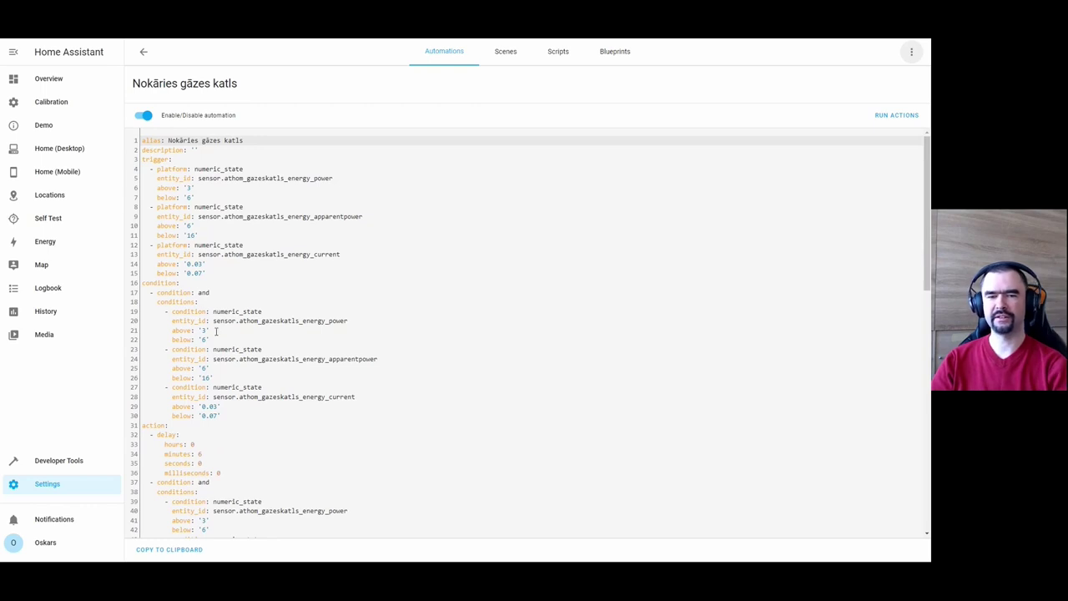
scroll(229, 332, down, 6)
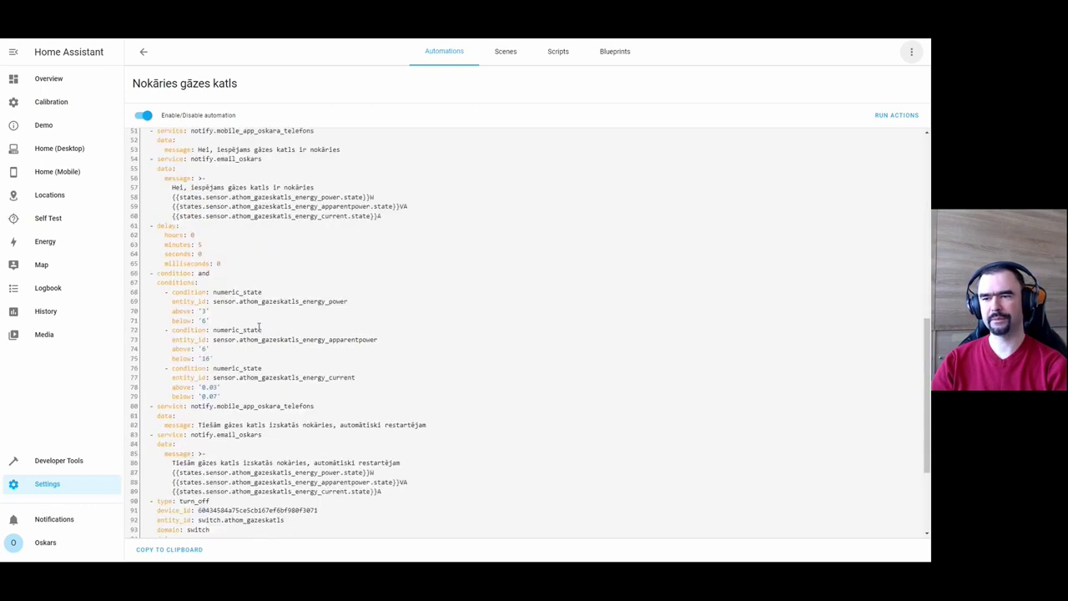
scroll(258, 328, down, 3)
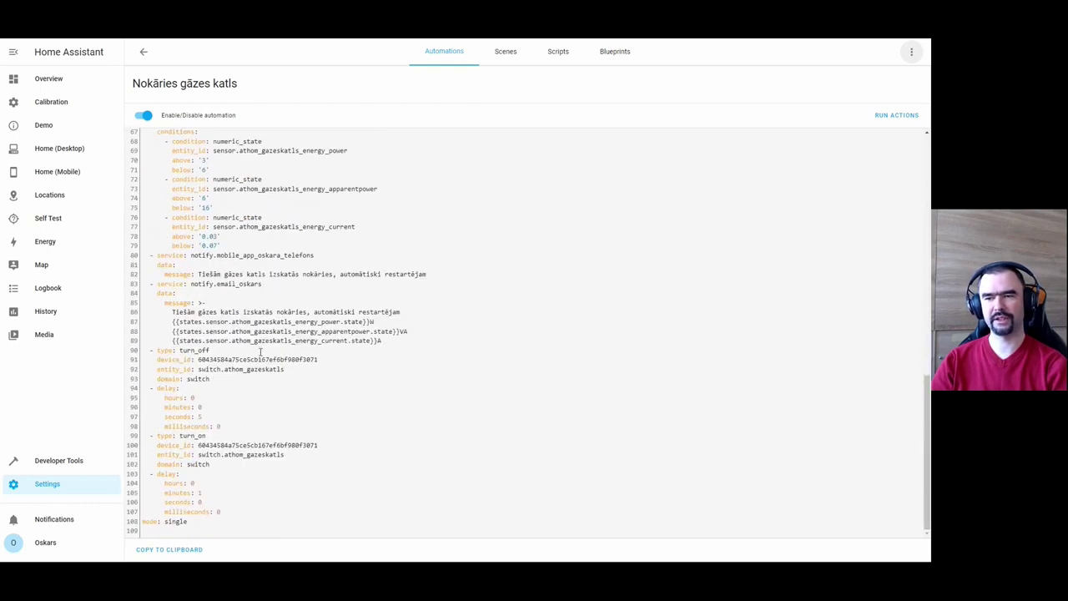
scroll(260, 352, up, 8)
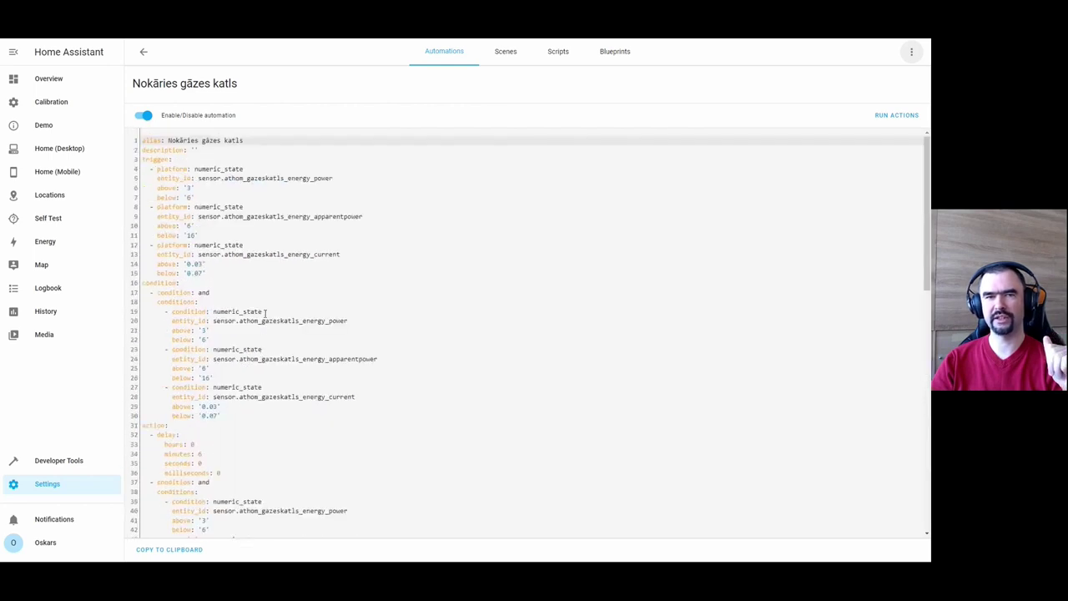